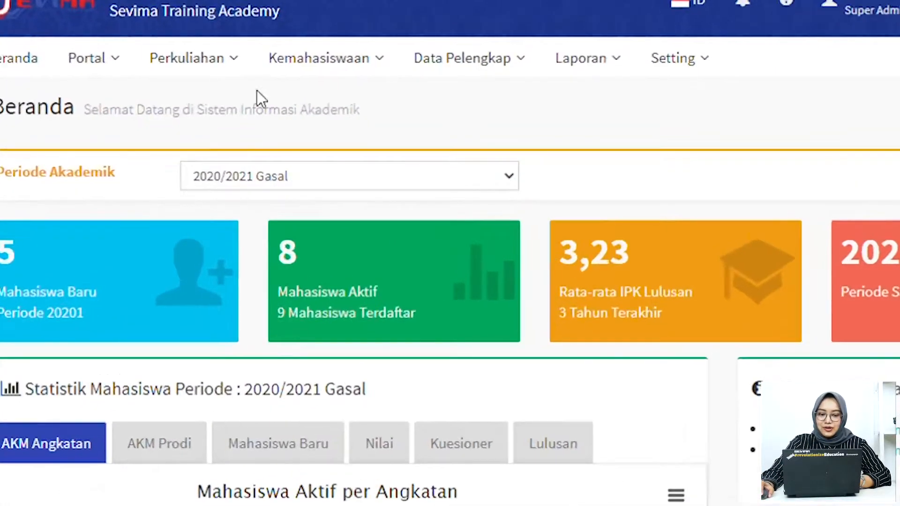
- Open the Skala Nilai curriculum data and choose S1 - Strata 1 as the education level
{"action": "left_click", "coordinate": [232, 118]}
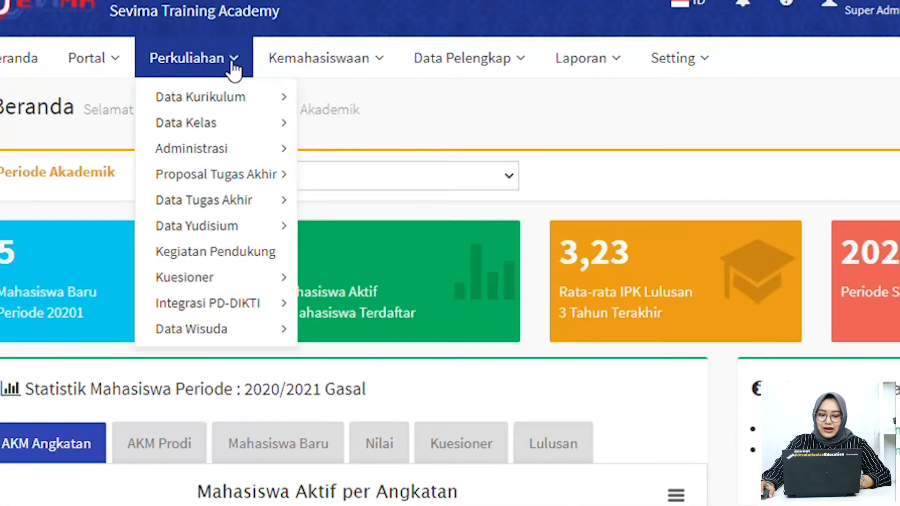
{"action": "mouse_move", "coordinate": [268, 100]}
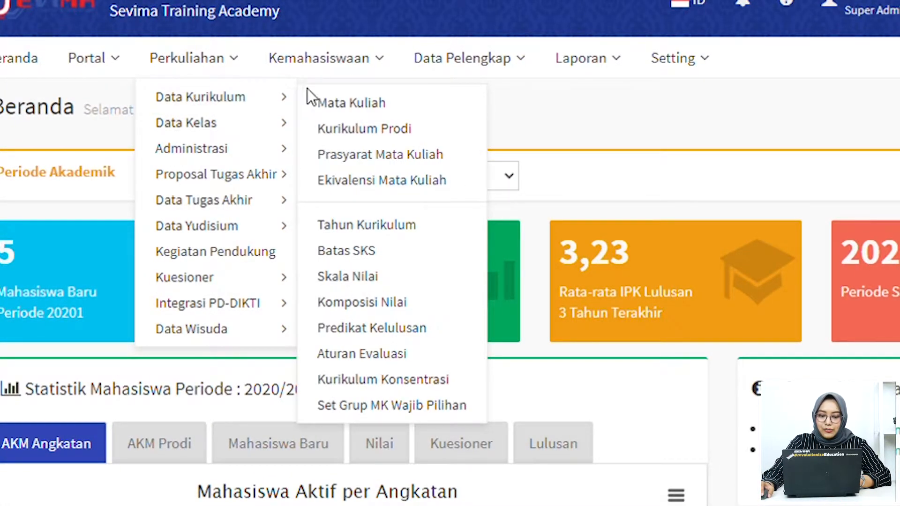
{"action": "left_click", "coordinate": [379, 280]}
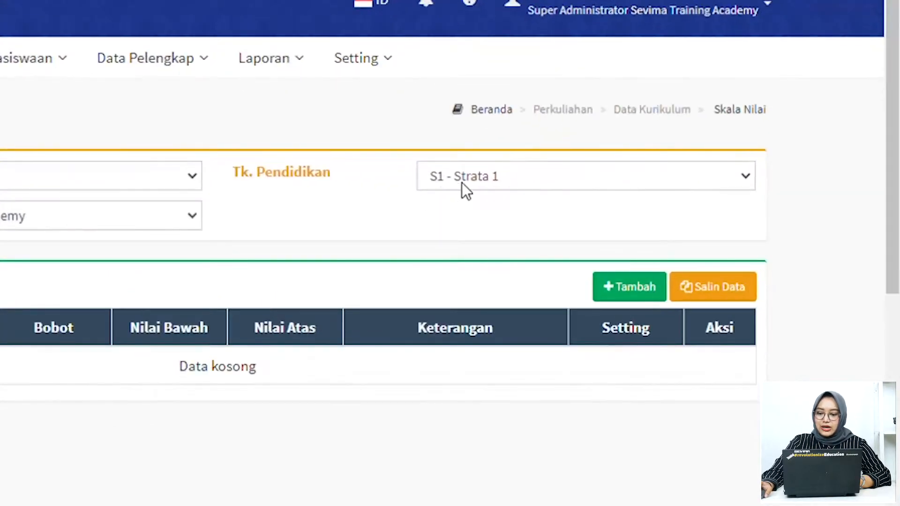
{"action": "left_click", "coordinate": [468, 190]}
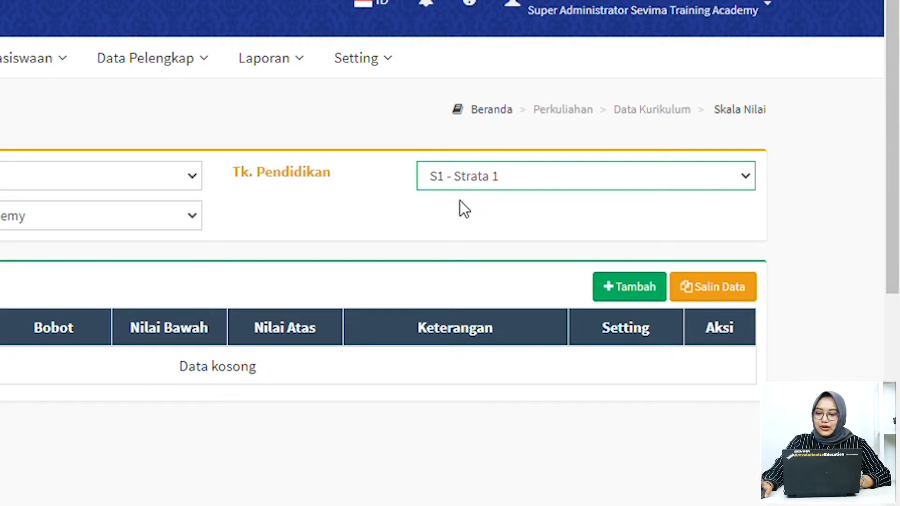
{"action": "left_click", "coordinate": [387, 221]}
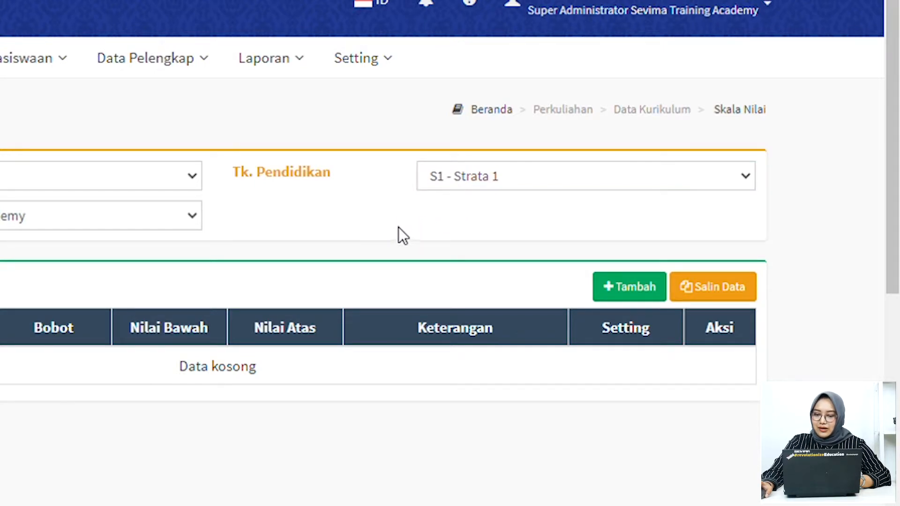
- Add and save a grade scale entry for grade E with Bobot 1,00, Nilai Bawah 0,00 and Nilai Atas 40,00
{"action": "left_click", "coordinate": [622, 288]}
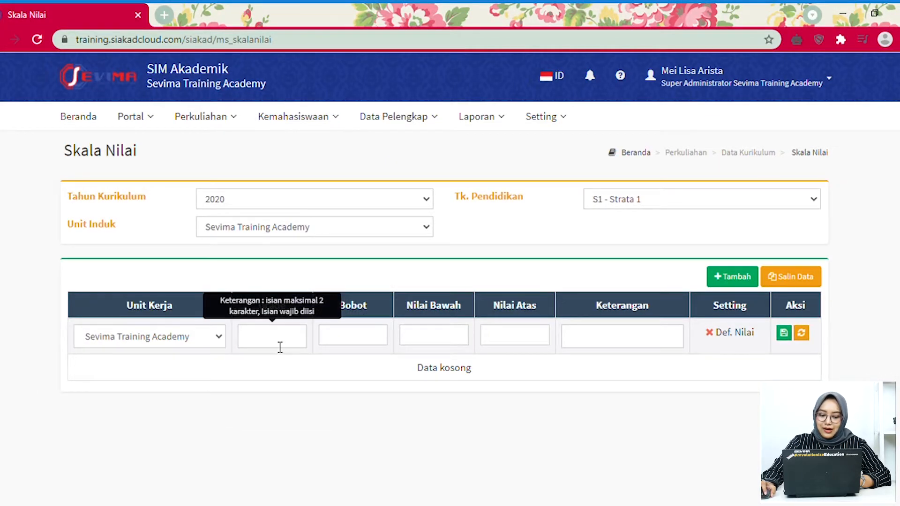
{"action": "left_click", "coordinate": [280, 347]}
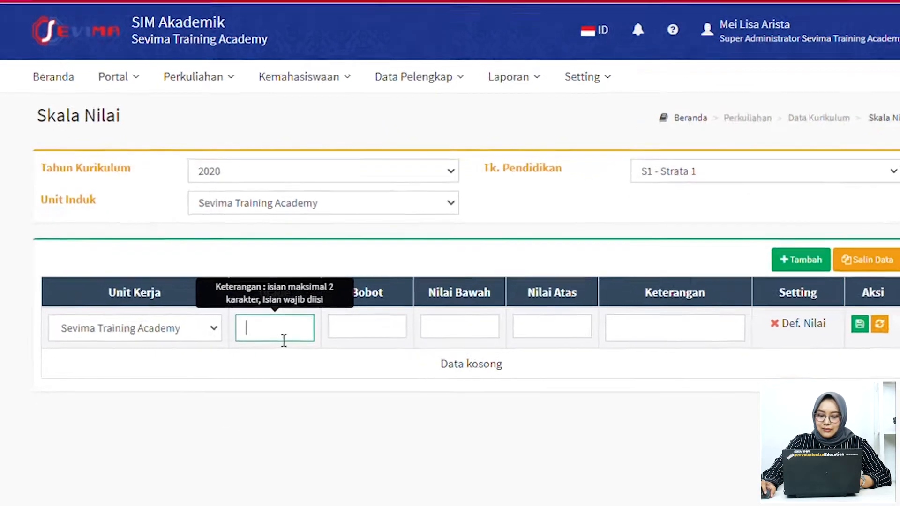
{"action": "type", "text": "E"}
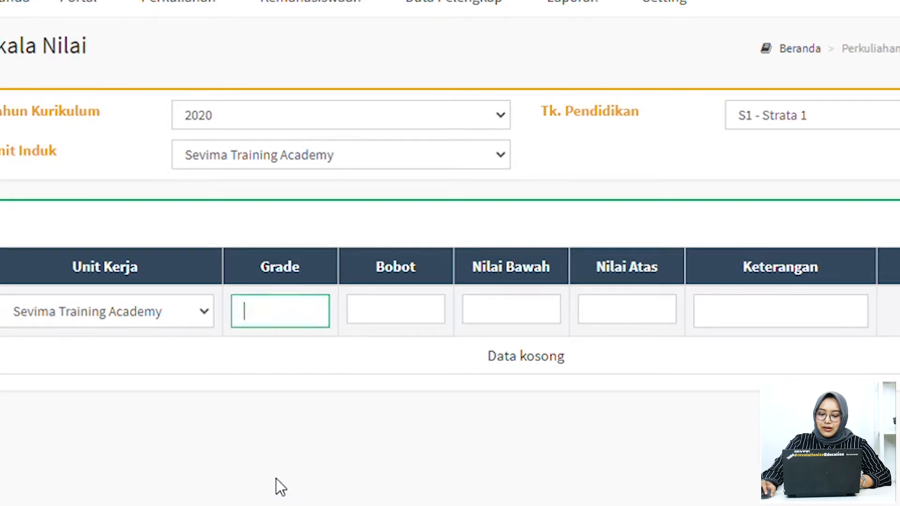
{"action": "left_click", "coordinate": [406, 315]}
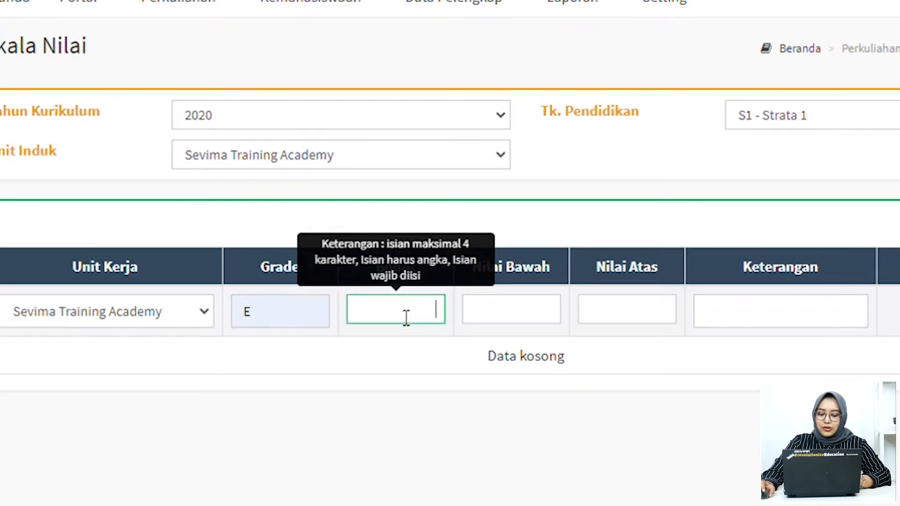
{"action": "type", "text": "1"}
{"action": "left_click", "coordinate": [531, 321]}
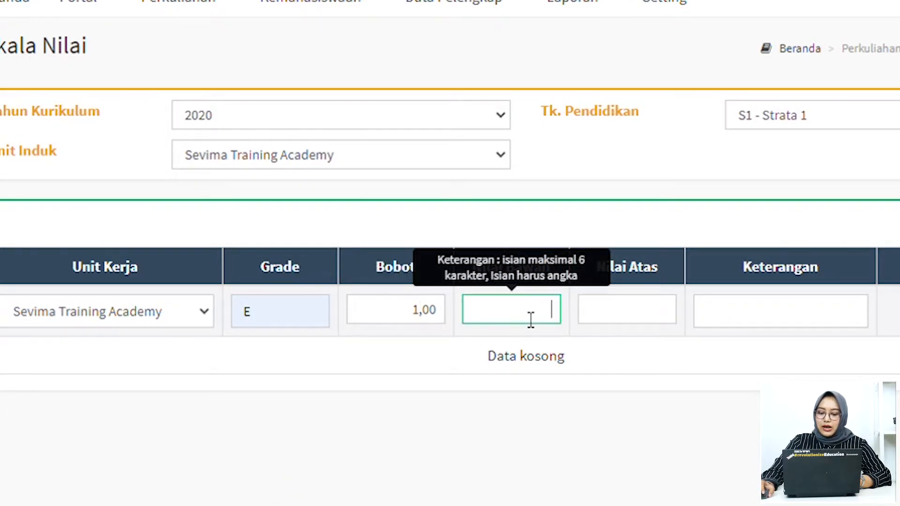
{"action": "left_click", "coordinate": [530, 356]}
{"action": "left_click", "coordinate": [643, 321]}
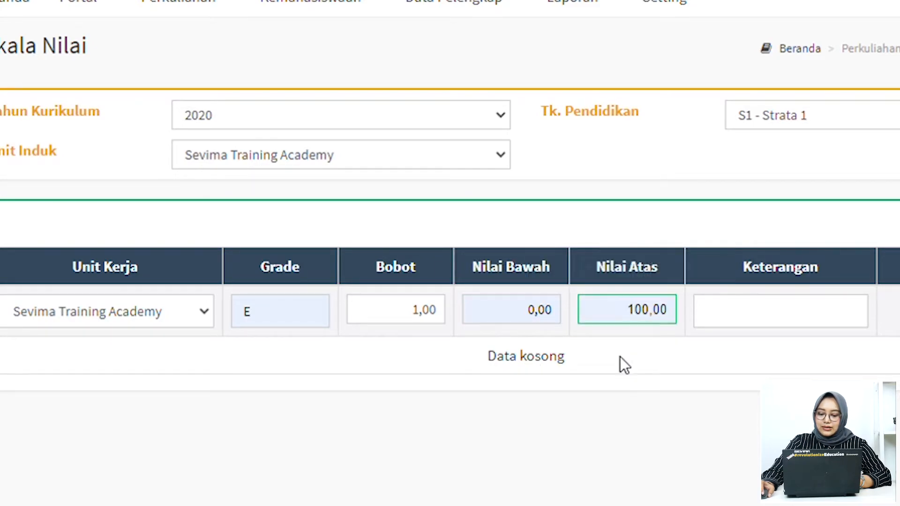
{"action": "left_click", "coordinate": [610, 503]}
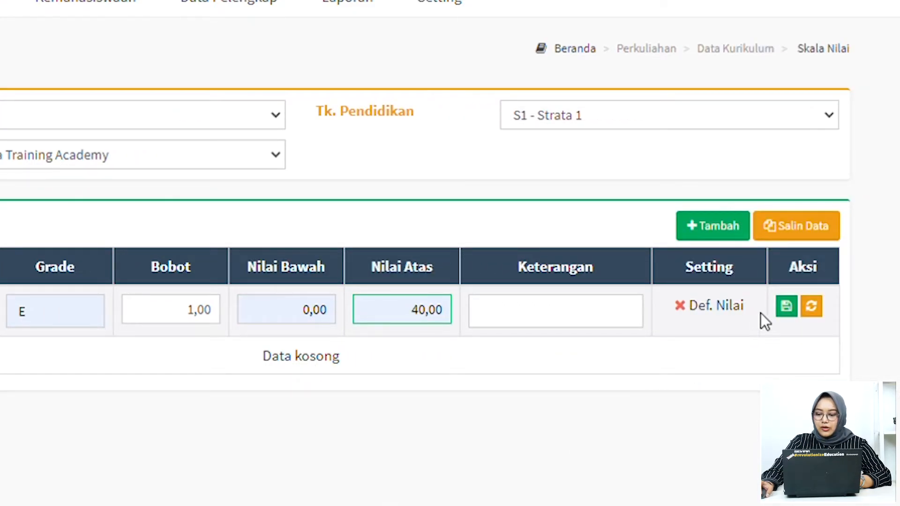
{"action": "left_click", "coordinate": [784, 311]}
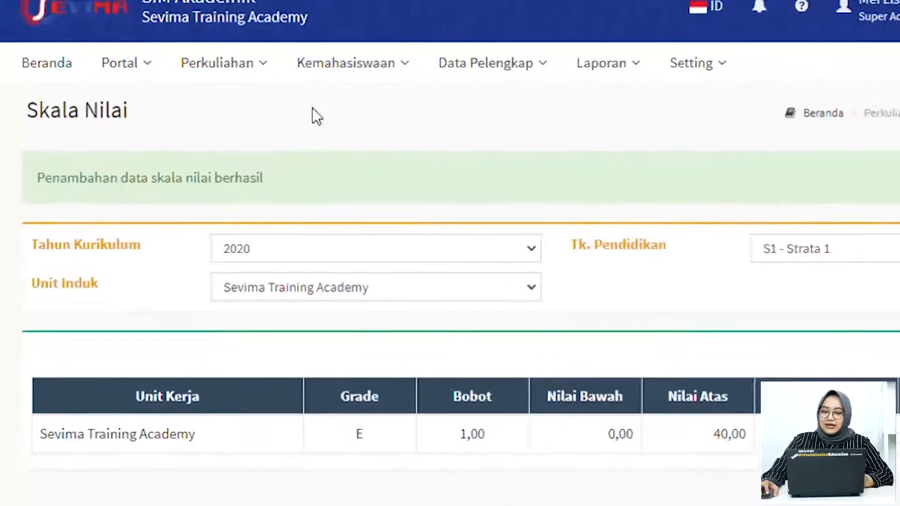
- Open the Komposisi Nilai curriculum data and set the study program to S1 - Teknik Informatika
{"action": "left_click", "coordinate": [261, 68]}
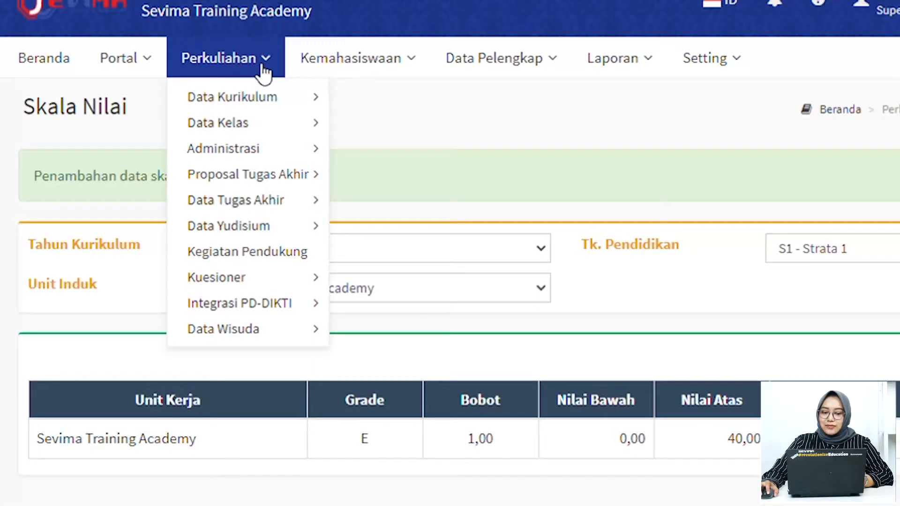
{"action": "mouse_move", "coordinate": [292, 106]}
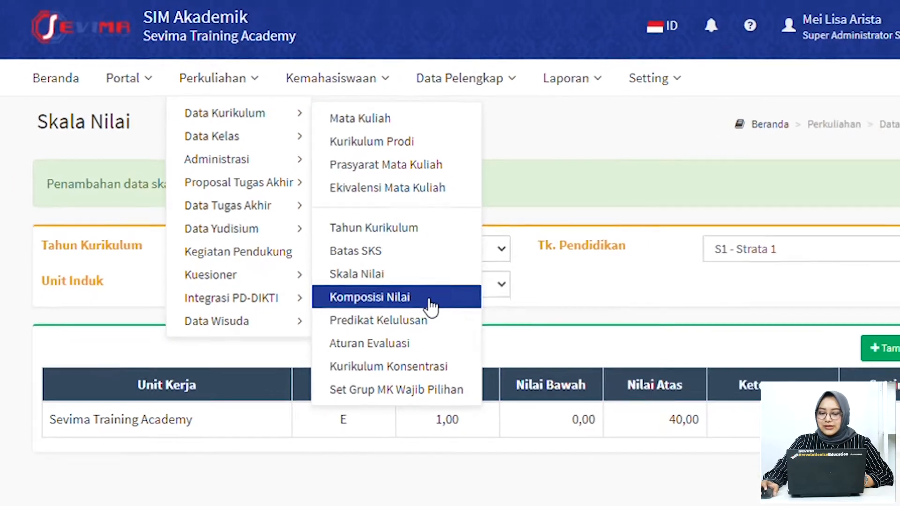
{"action": "left_click", "coordinate": [399, 302]}
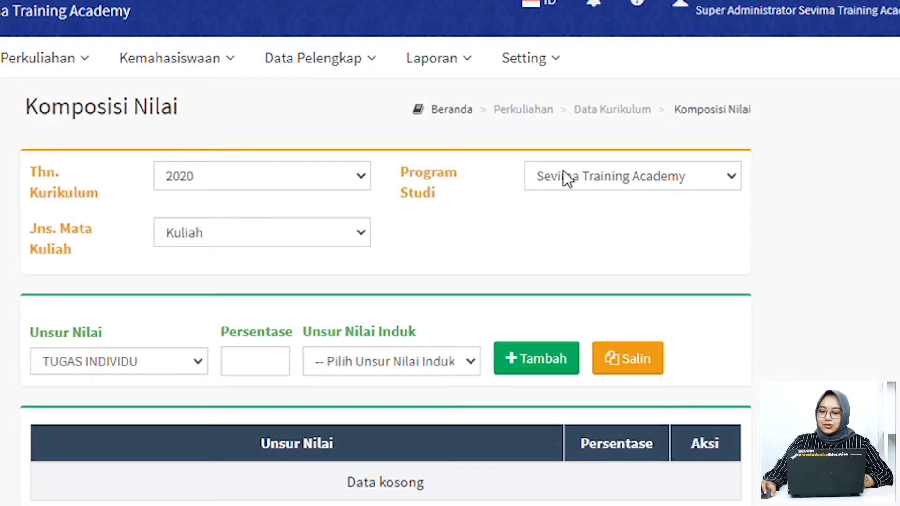
{"action": "left_click", "coordinate": [567, 173]}
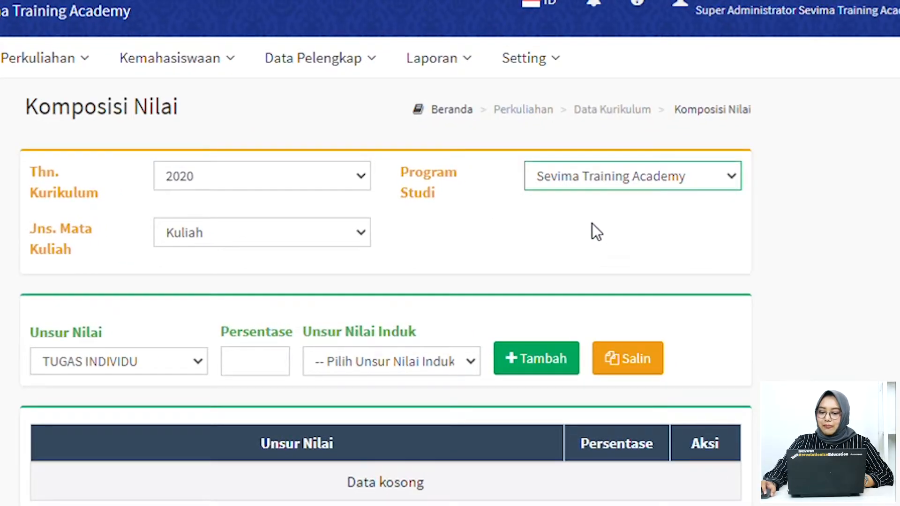
{"action": "left_click", "coordinate": [592, 223]}
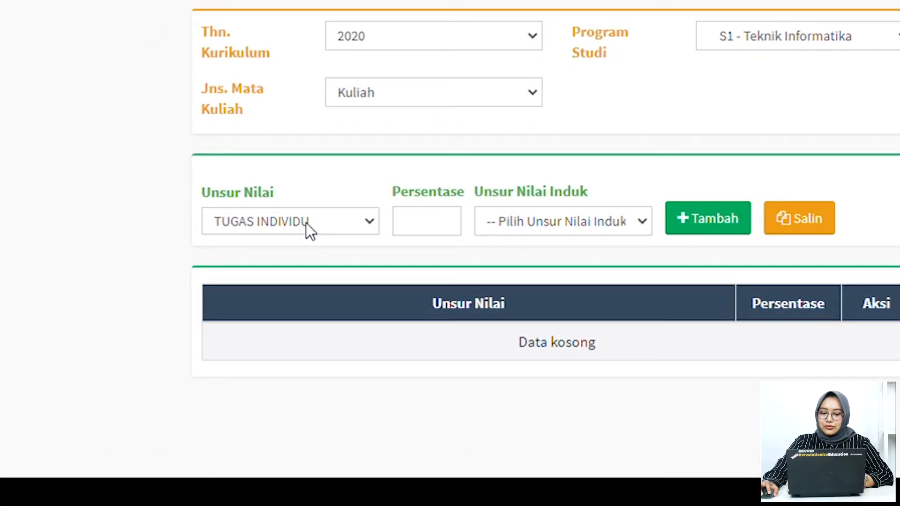
- Add the TUGAS INDIVIDU grade component with a percentage of 30,00
{"action": "left_click", "coordinate": [426, 227]}
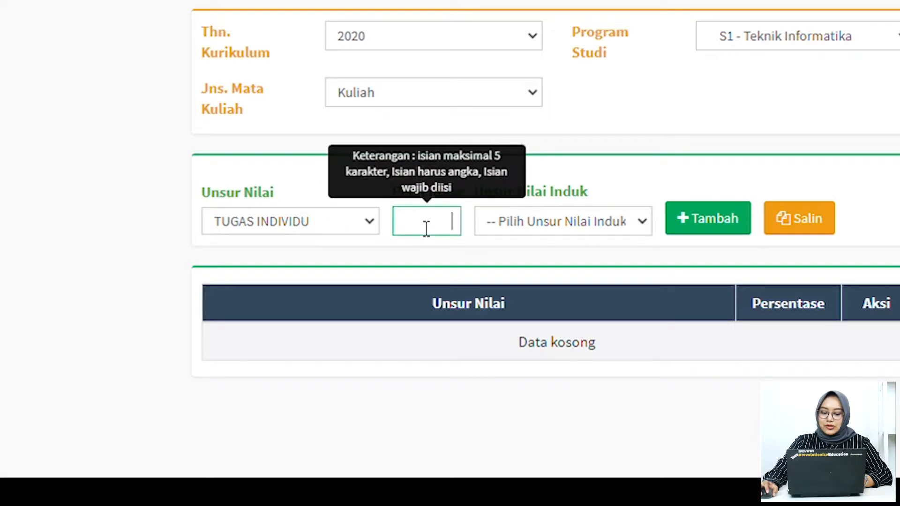
{"action": "type", "text": "30,00"}
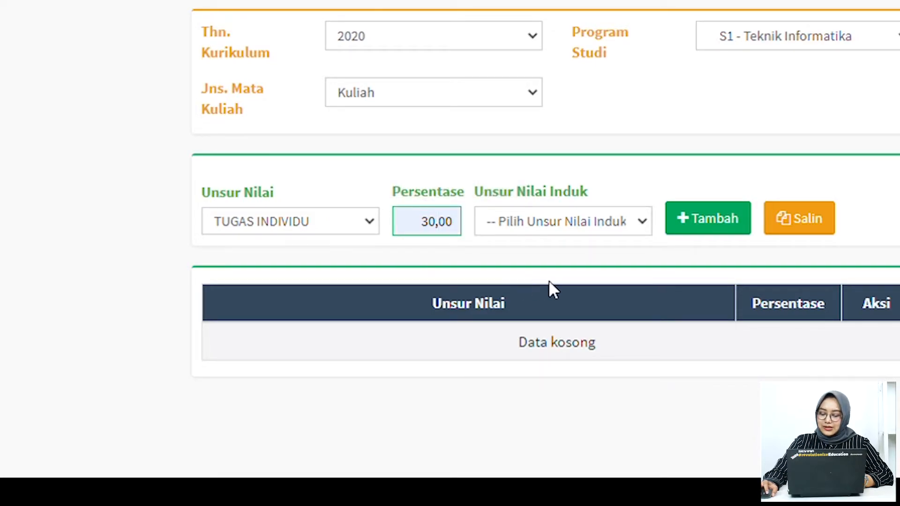
{"action": "left_click", "coordinate": [689, 219]}
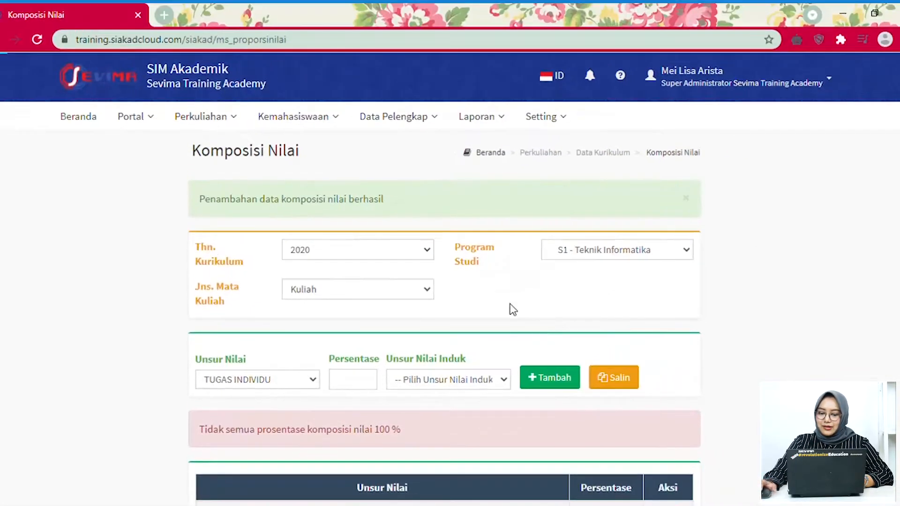
{"action": "scroll", "coordinate": [469, 323], "scroll_direction": "down", "scroll_amount": 3}
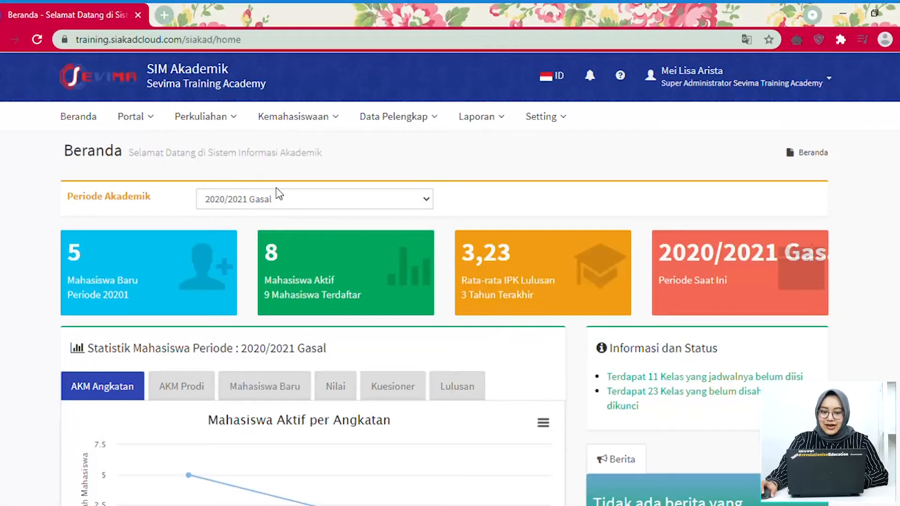
- Open the Nilai Perkuliahan page of the Character Building: Kewarganegaraan class A-01 from the Kelas Kuliah list
{"action": "left_click", "coordinate": [228, 125]}
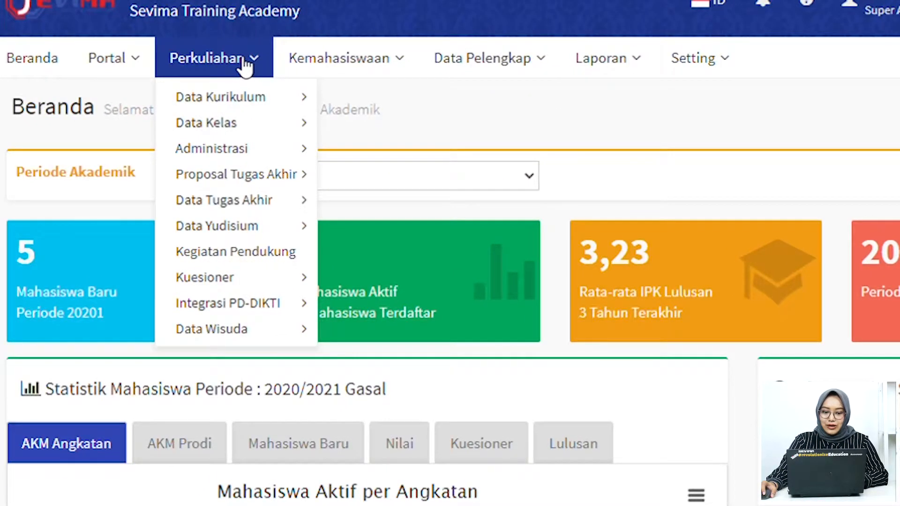
{"action": "mouse_move", "coordinate": [257, 164]}
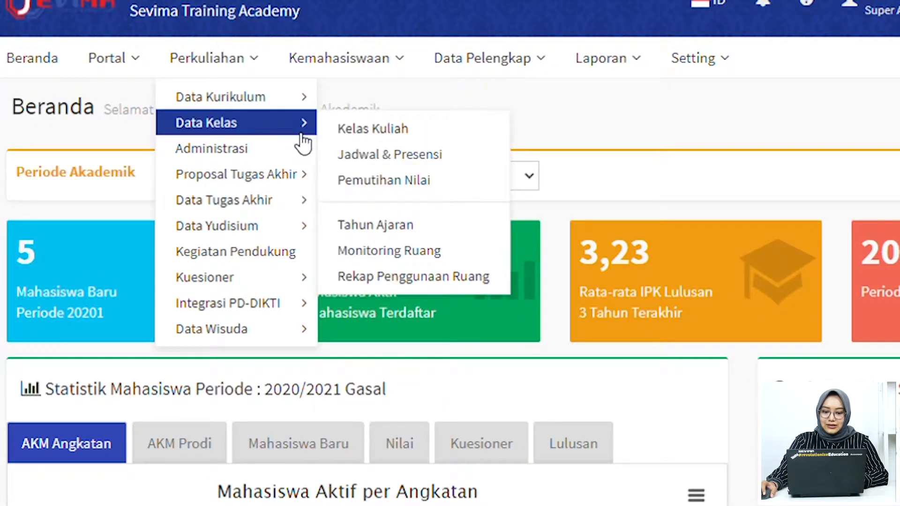
{"action": "left_click", "coordinate": [349, 128]}
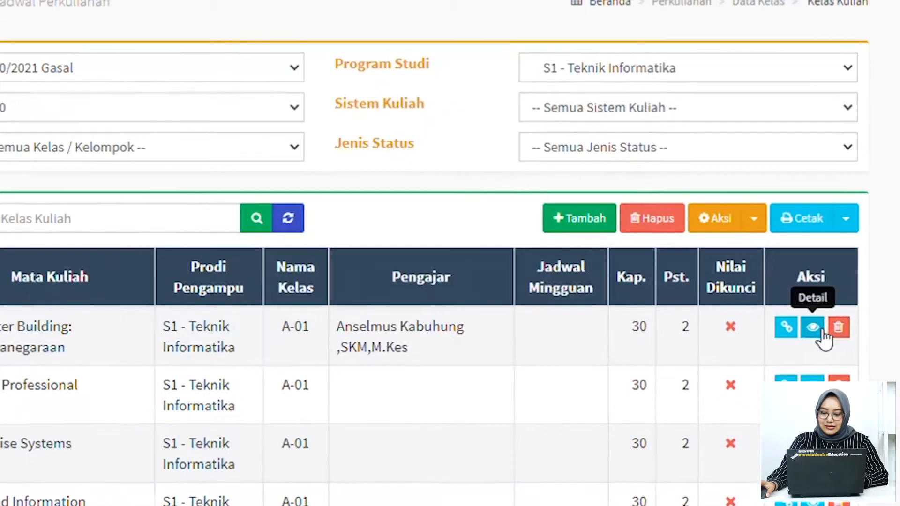
{"action": "left_click", "coordinate": [821, 332]}
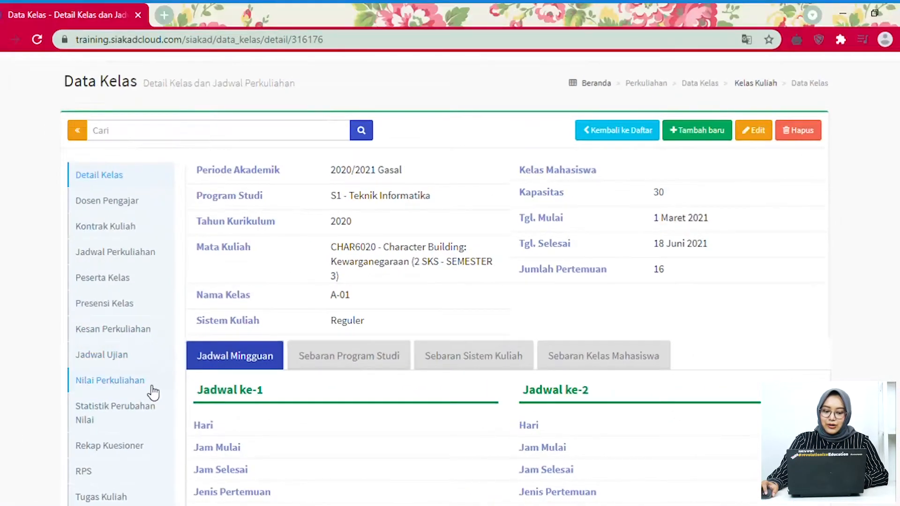
{"action": "left_click", "coordinate": [147, 386]}
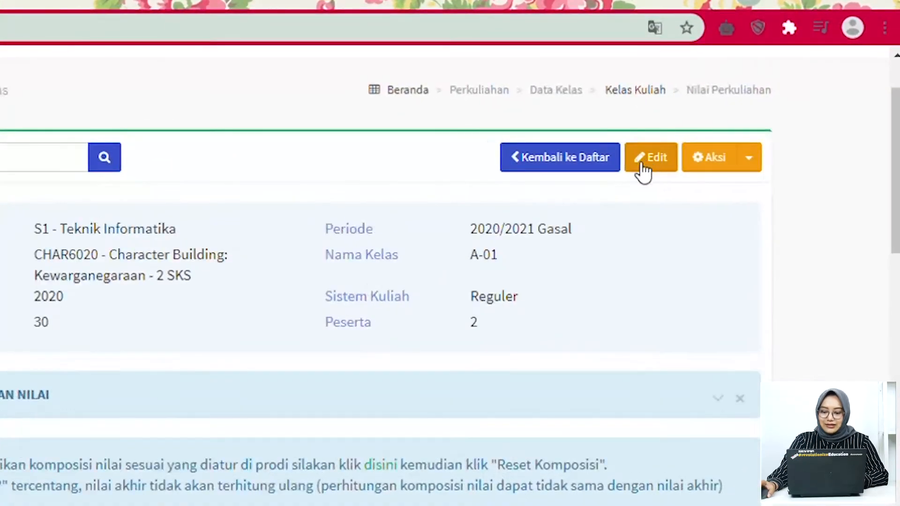
- Enter and save the first student's scores: TUGAS INDIVIDU 80, UTS 90 and UAS 80
{"action": "left_click", "coordinate": [737, 133]}
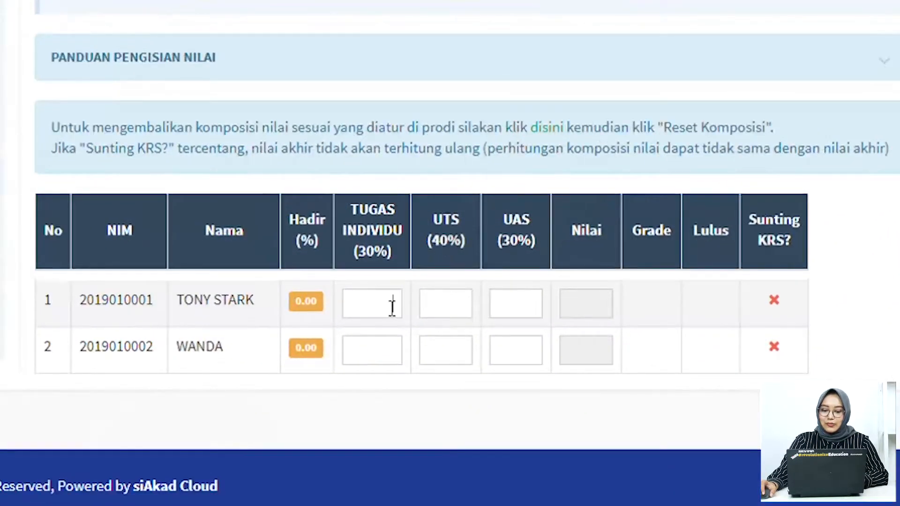
{"action": "left_click", "coordinate": [392, 305]}
{"action": "type", "text": "80"}
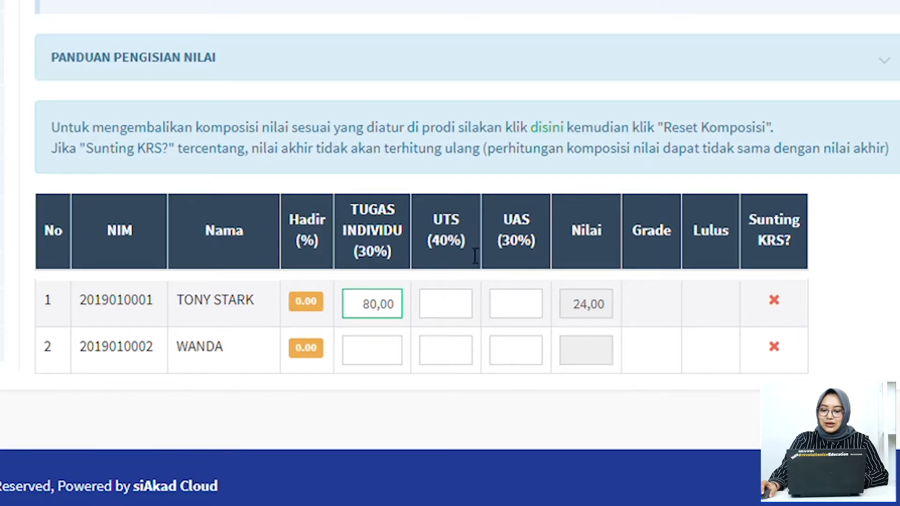
{"action": "left_click", "coordinate": [458, 314]}
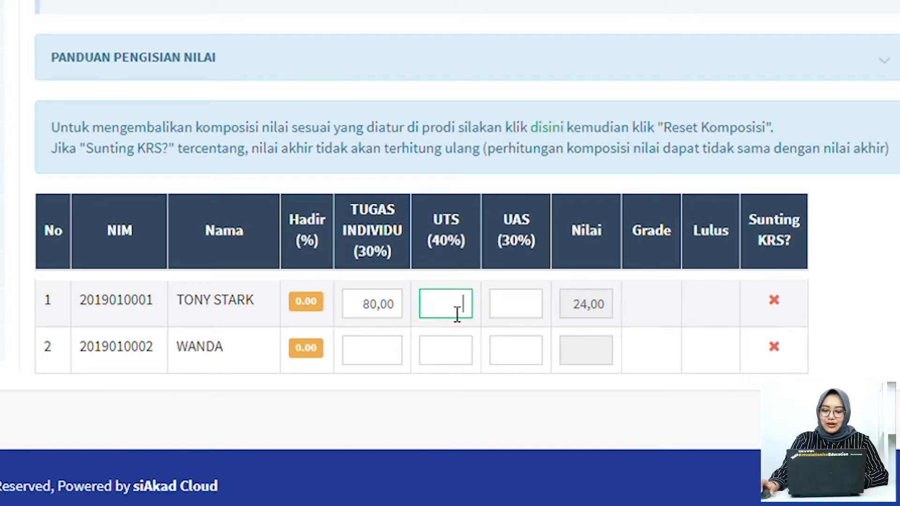
{"action": "type", "text": "90"}
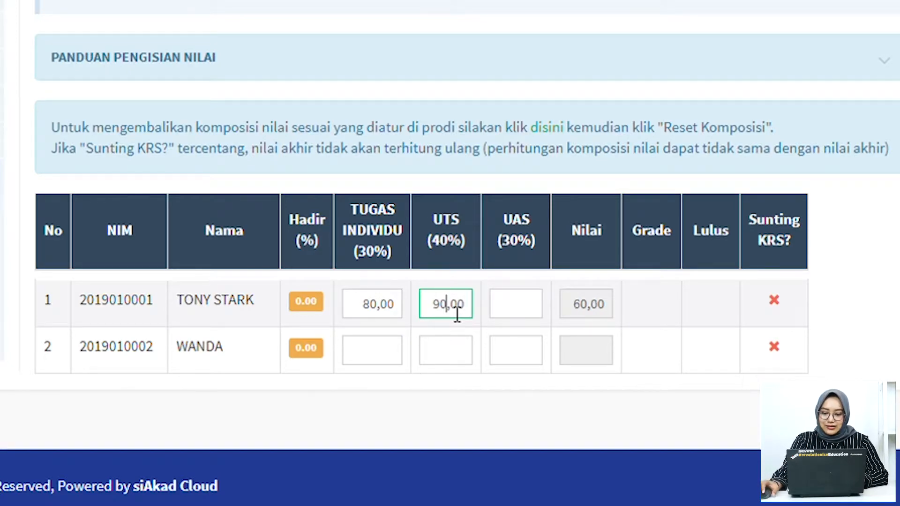
{"action": "left_click", "coordinate": [543, 311]}
{"action": "type", "text": "80"}
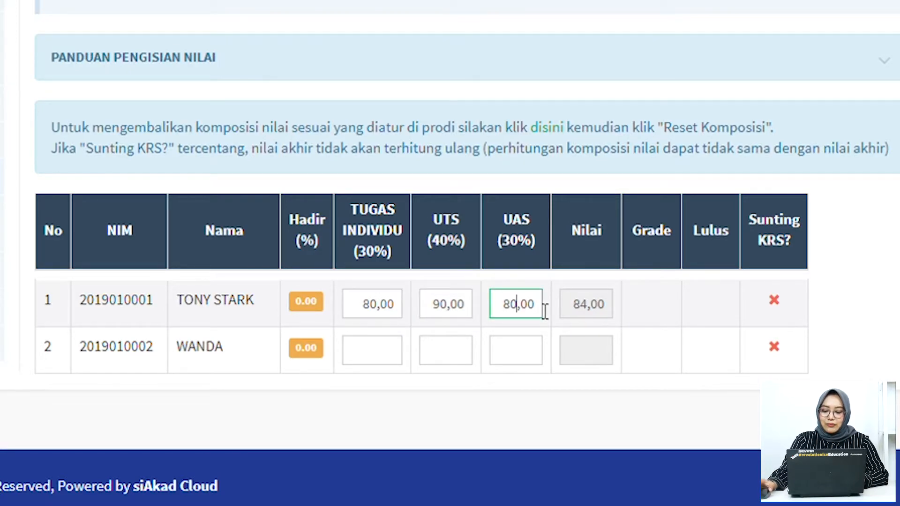
{"action": "scroll", "coordinate": [545, 311], "scroll_direction": "up", "scroll_amount": 3}
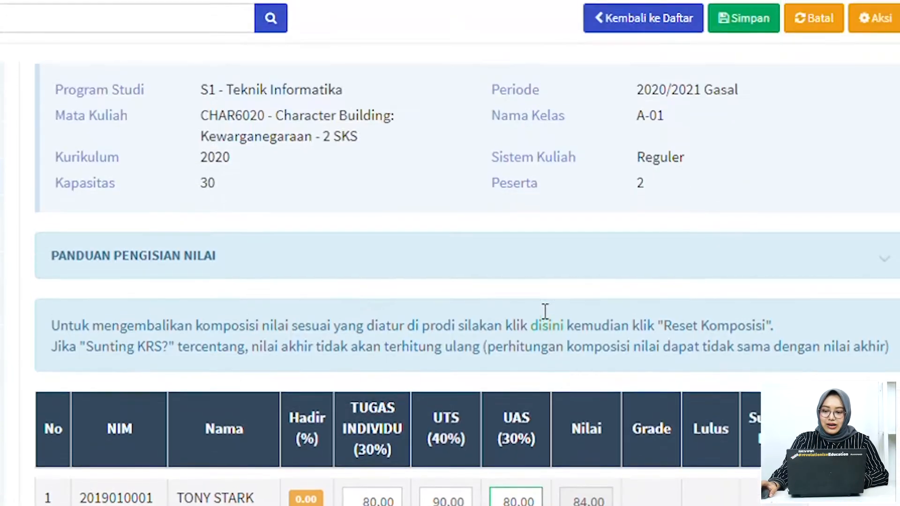
{"action": "left_click", "coordinate": [762, 18]}
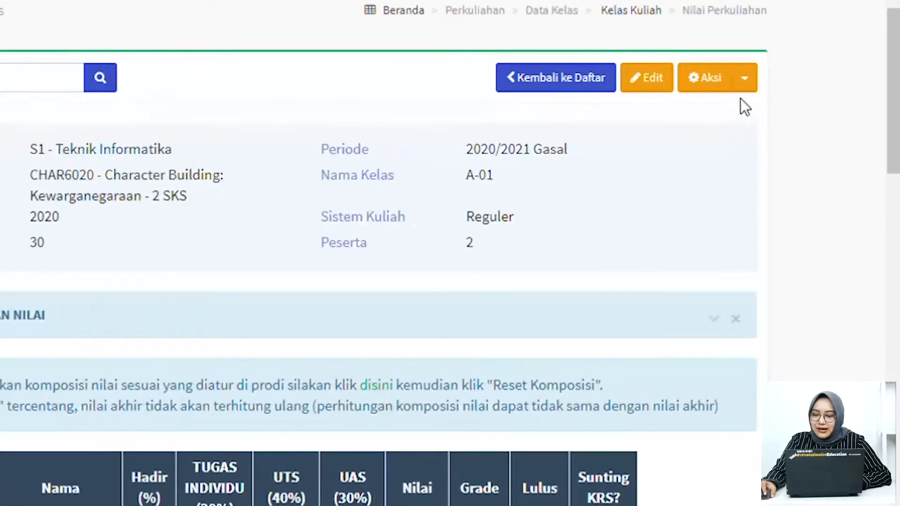
- Download the Excel grade template for class A-01 and open template_nilai.xls, closing the upload dialog
{"action": "left_click", "coordinate": [745, 79]}
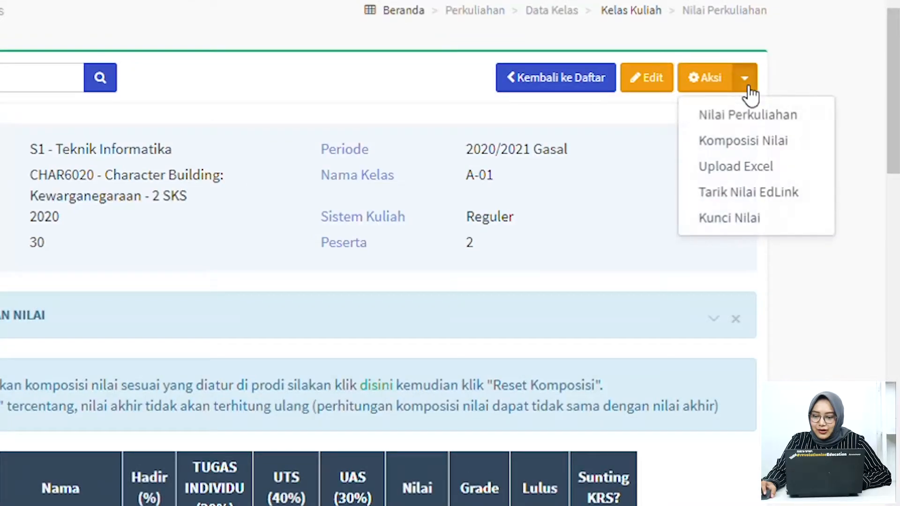
{"action": "left_click", "coordinate": [774, 167]}
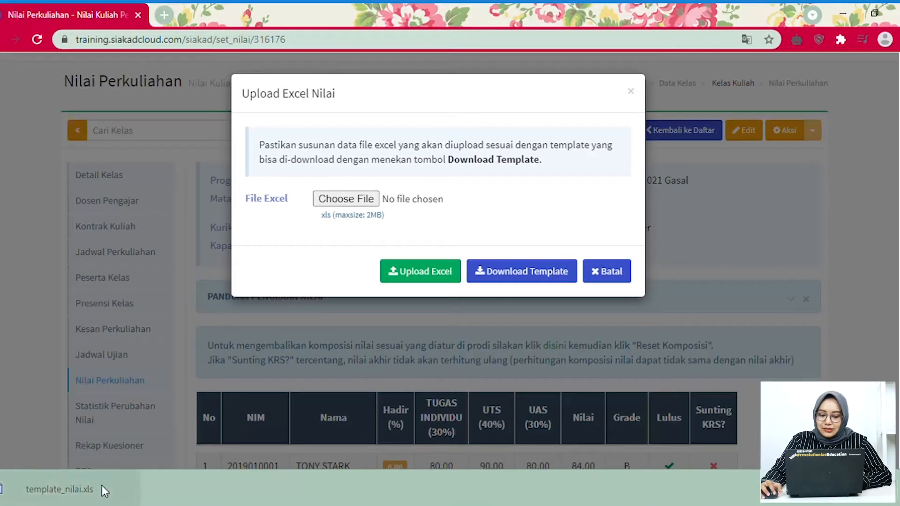
{"action": "left_click", "coordinate": [102, 487]}
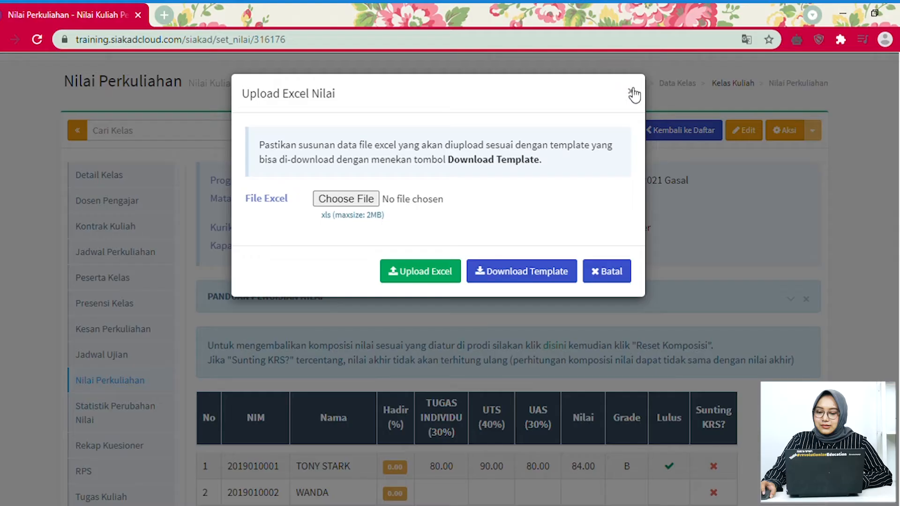
{"action": "left_click", "coordinate": [635, 93]}
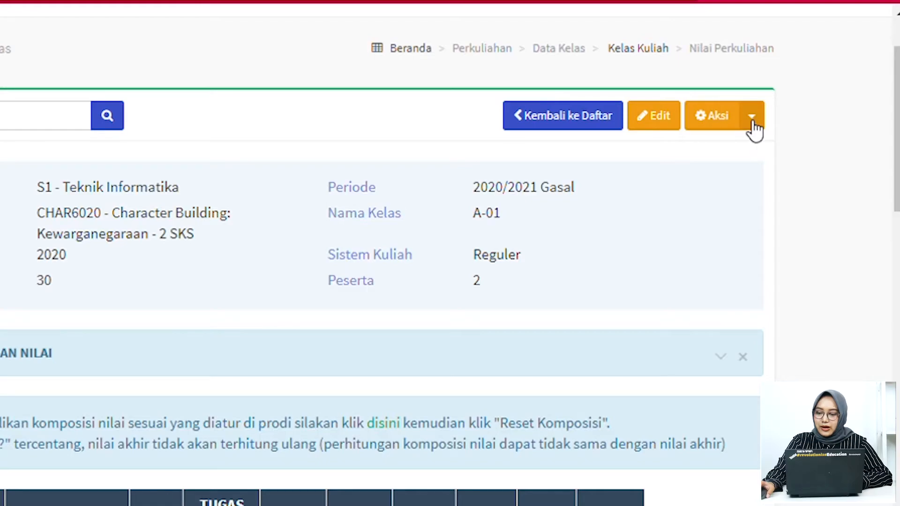
- Upload template_nilai.xls as the Excel grade file for class A-01
{"action": "left_click", "coordinate": [813, 133]}
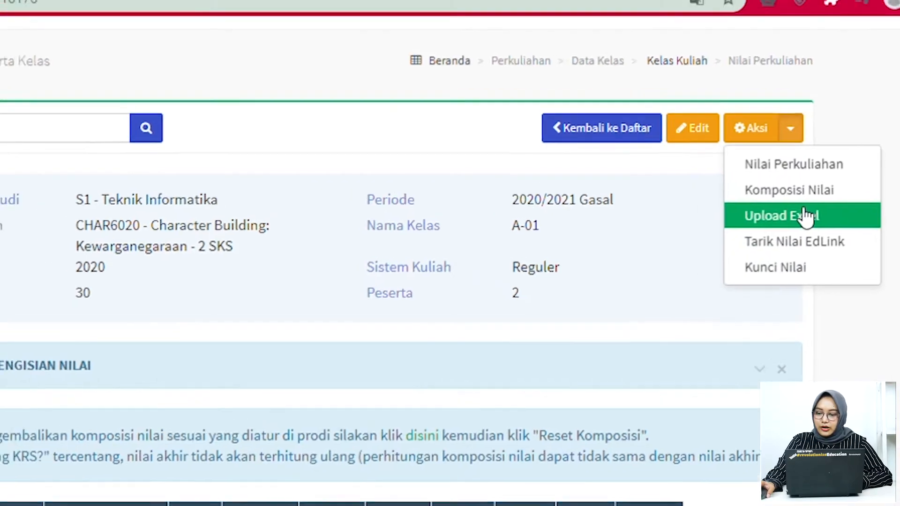
{"action": "left_click", "coordinate": [762, 205]}
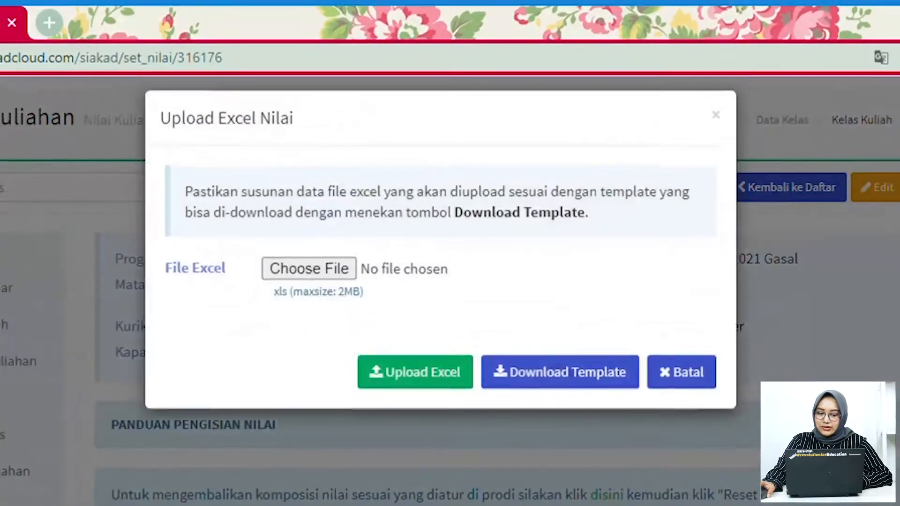
{"action": "left_click", "coordinate": [440, 383]}
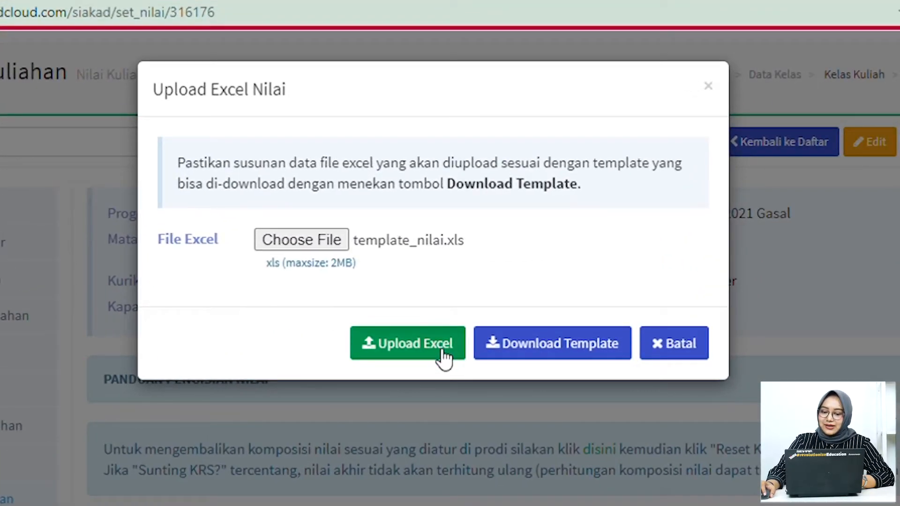
{"action": "left_click", "coordinate": [441, 350]}
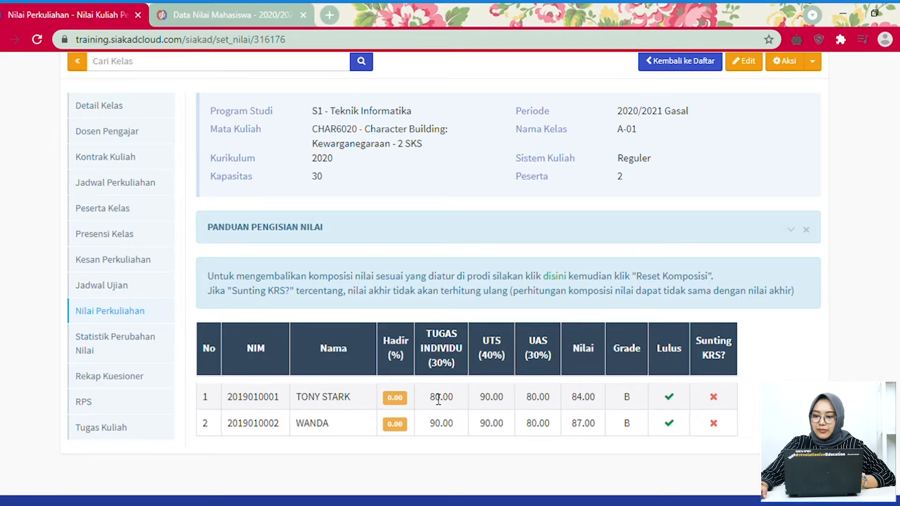
- Announce the class A-01 grades to the students with Umumkan Nilai and accept the confirmation
{"action": "scroll", "coordinate": [418, 345], "scroll_direction": "up", "scroll_amount": 2}
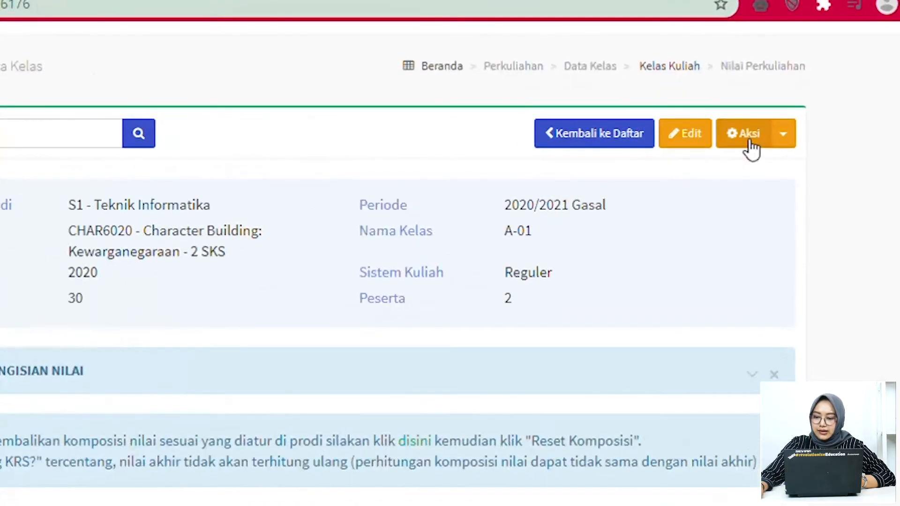
{"action": "left_click", "coordinate": [782, 142]}
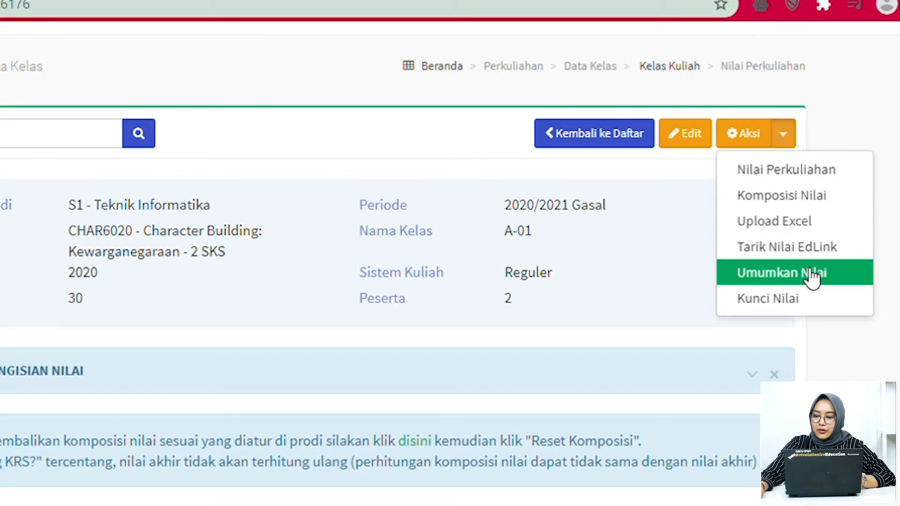
{"action": "left_click", "coordinate": [813, 278]}
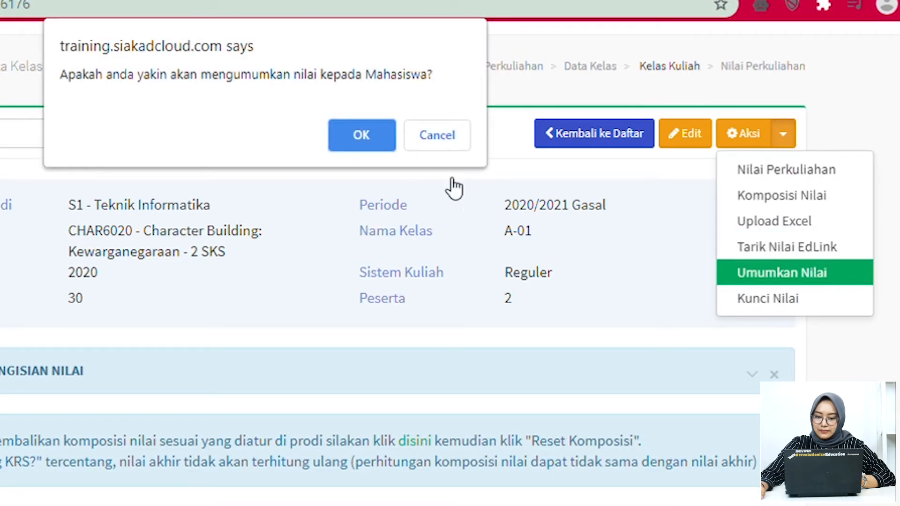
{"action": "left_click", "coordinate": [389, 140]}
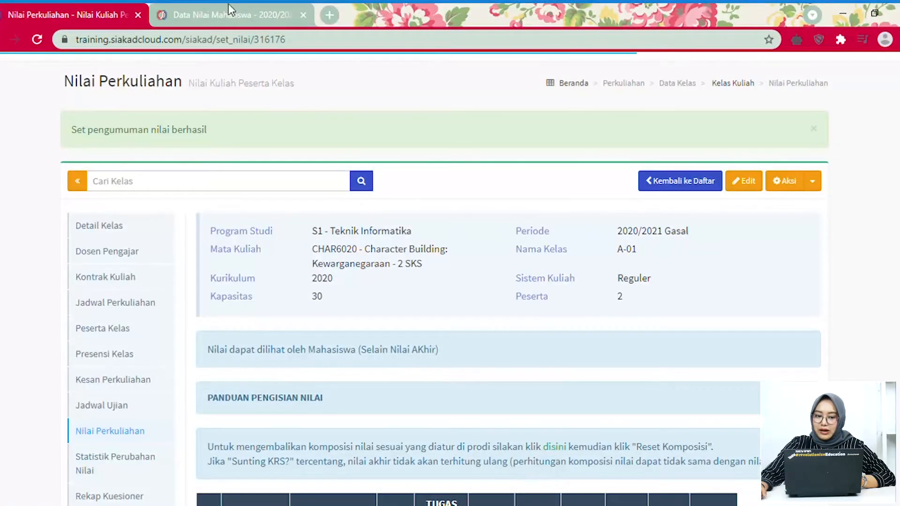
- Reload the first student's Data Nilai Mahasiswa page and examine the component grades for 2020/2021 Gasal
{"action": "left_click", "coordinate": [225, 15]}
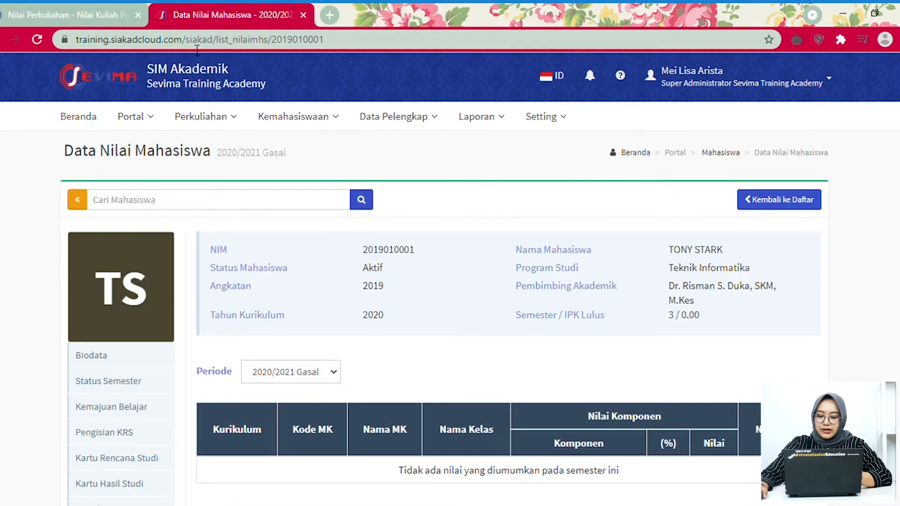
{"action": "key", "text": "F5"}
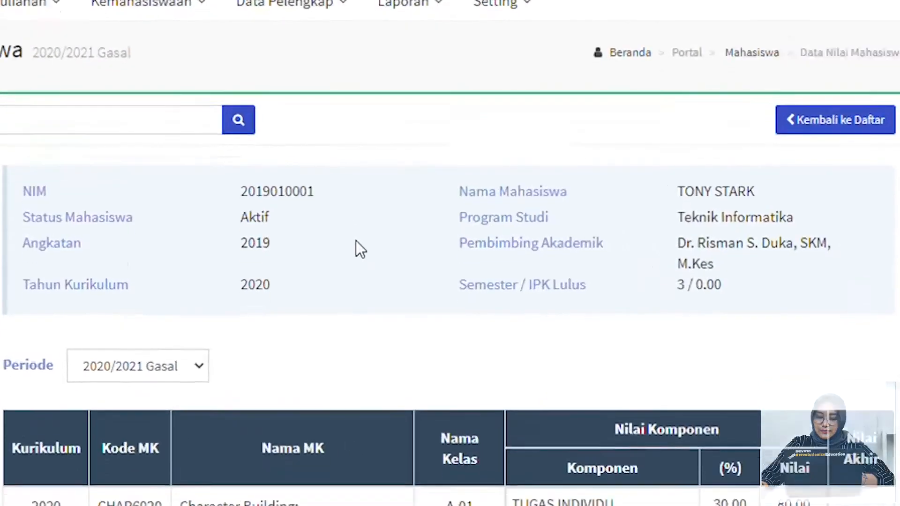
{"action": "scroll", "coordinate": [356, 240], "scroll_direction": "down", "scroll_amount": 5}
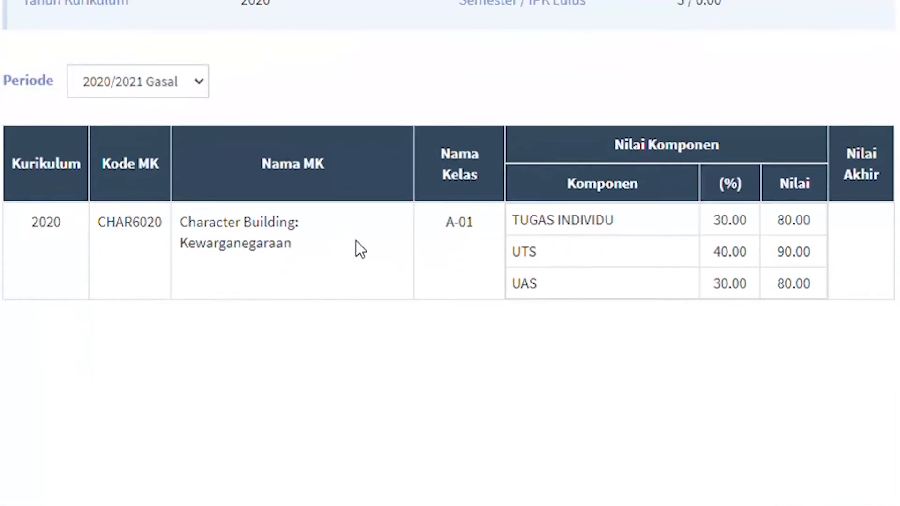